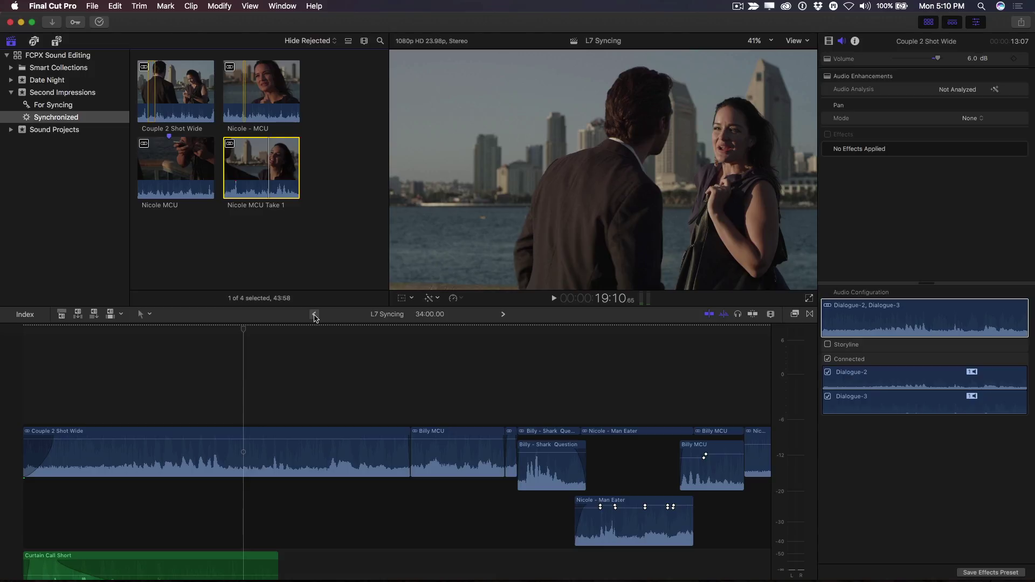
Step: Play the Couple 2 Shot Wide clip and stop where the dialogue line begins
left_click(178, 564)
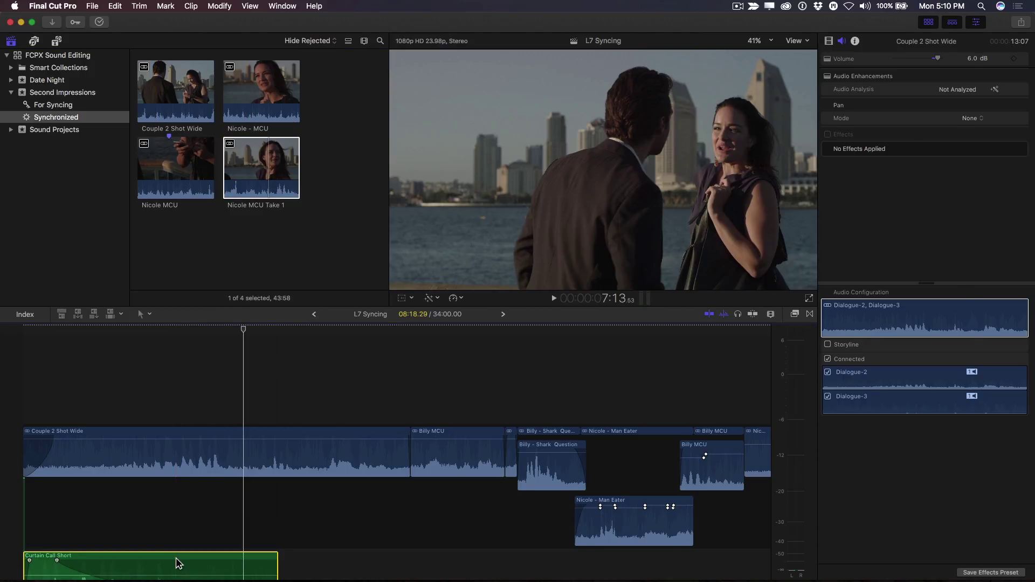
scroll(179, 564, "down", 2)
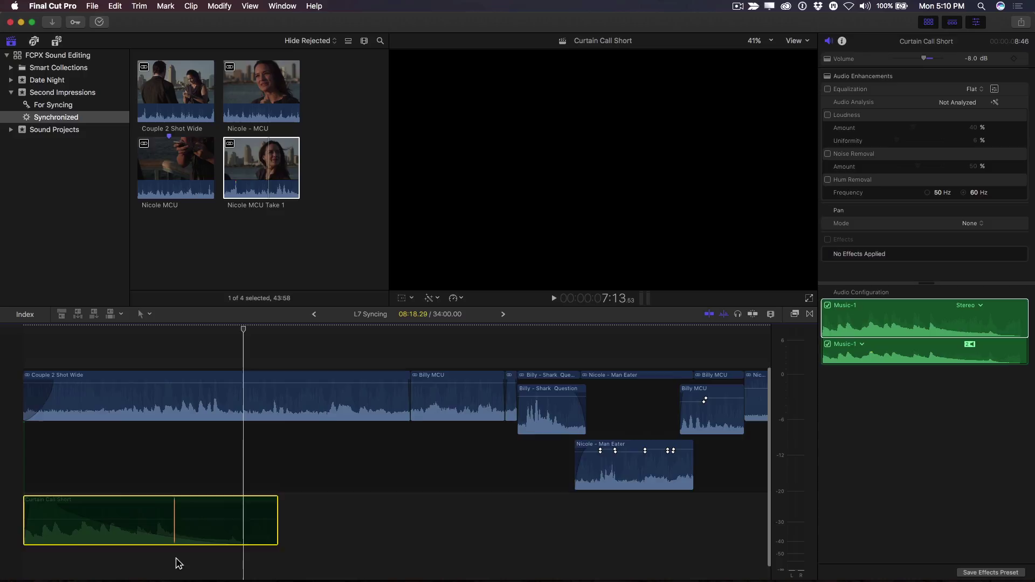
scroll(178, 564, "up", 1)
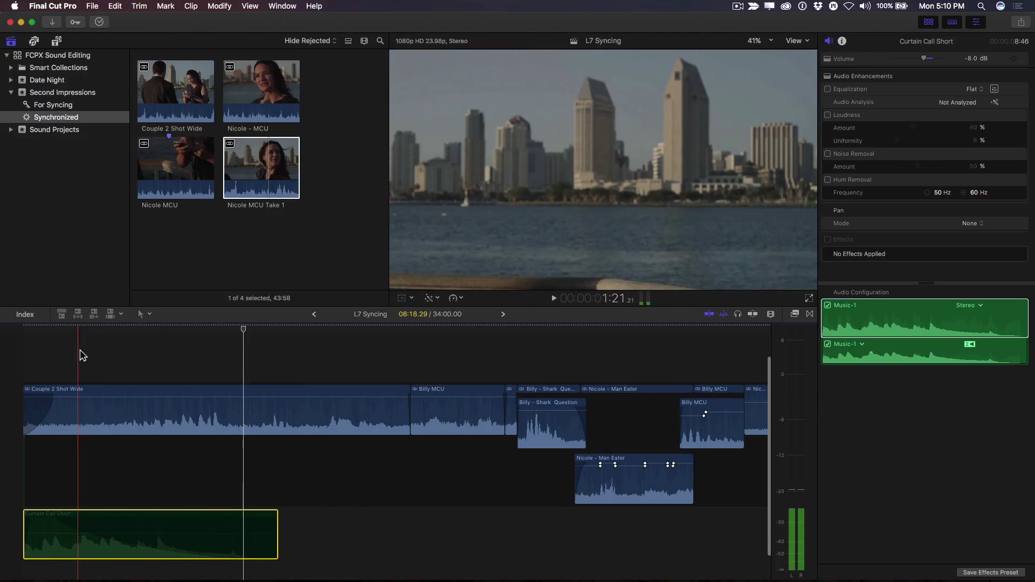
key("space")
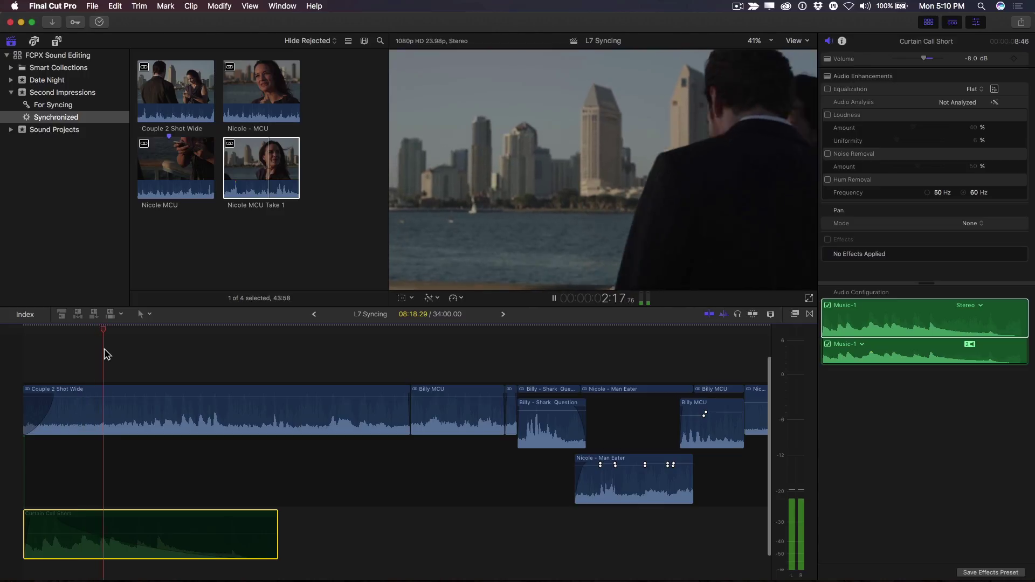
key("space")
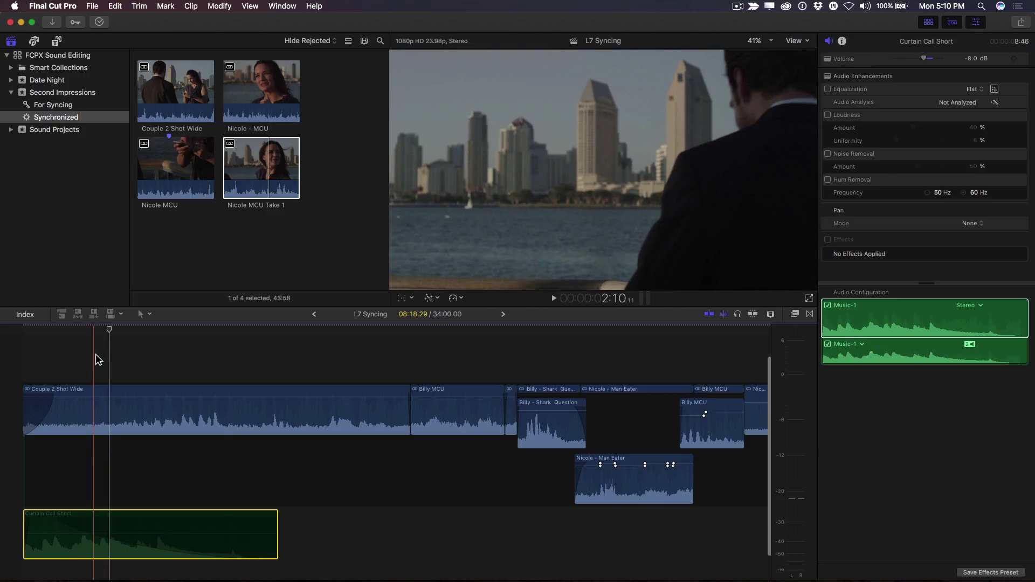
Step: Mark an in/out range around the dialogue line in the wide shot
key("i")
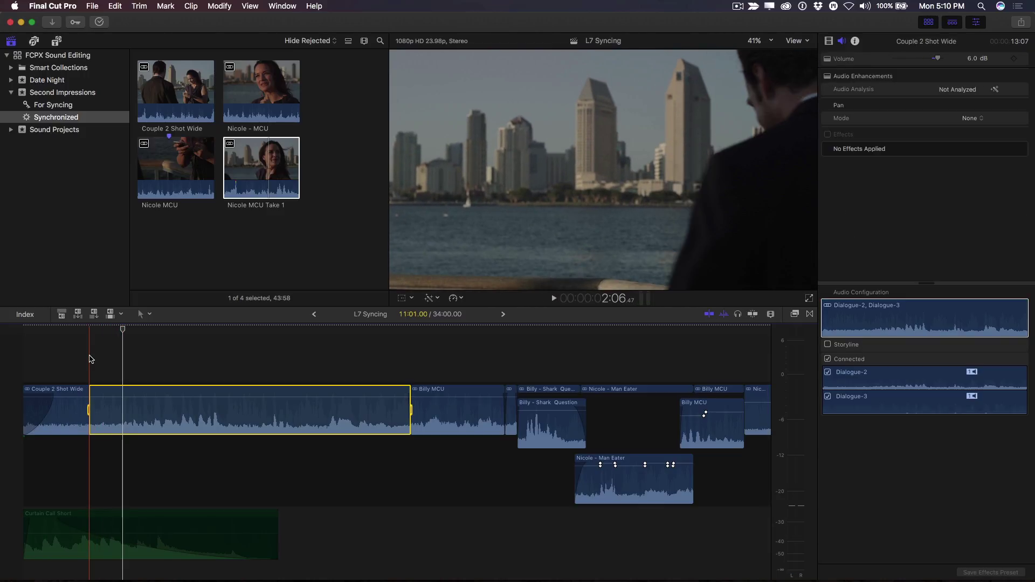
key("space")
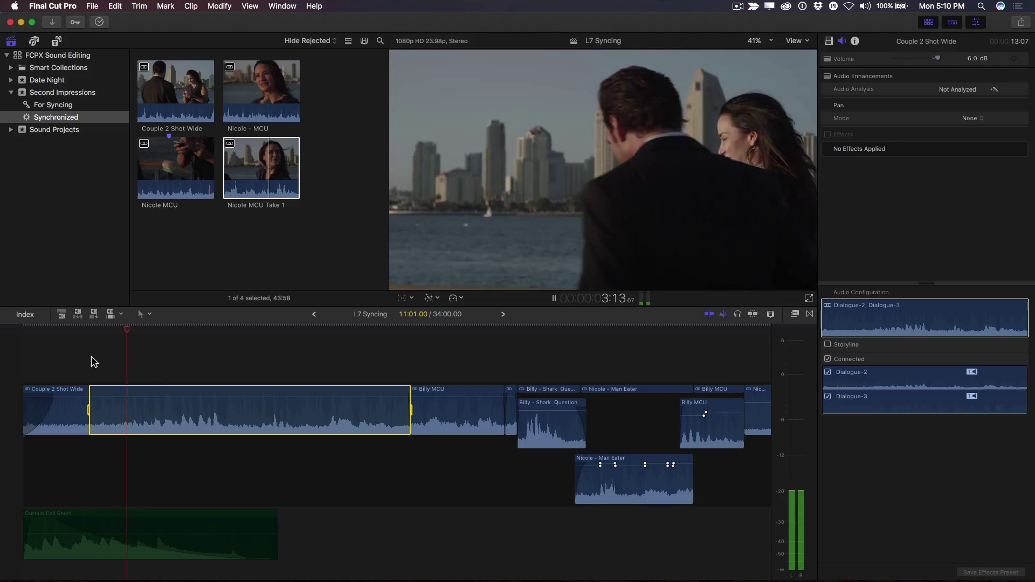
key("space")
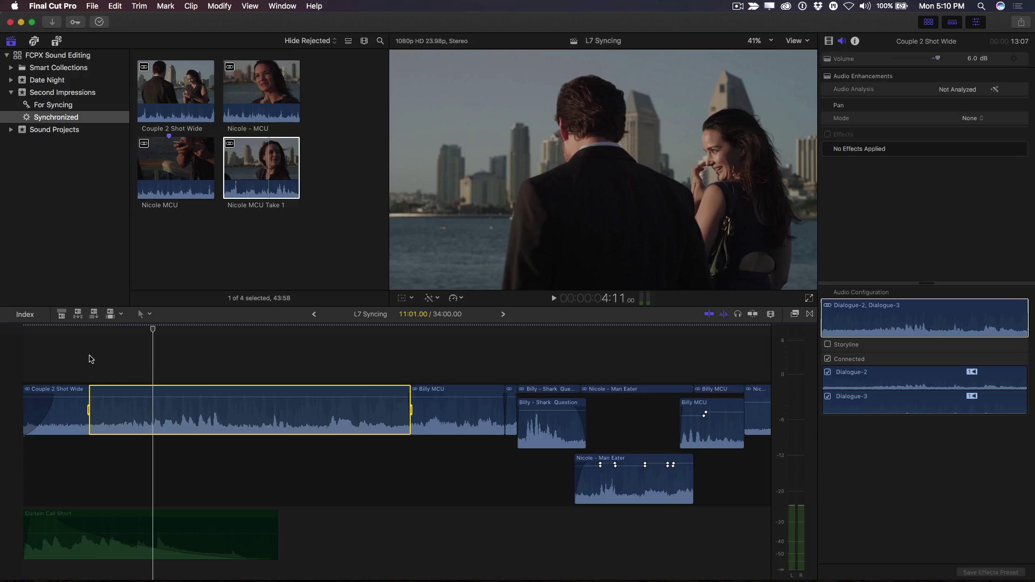
key("slash")
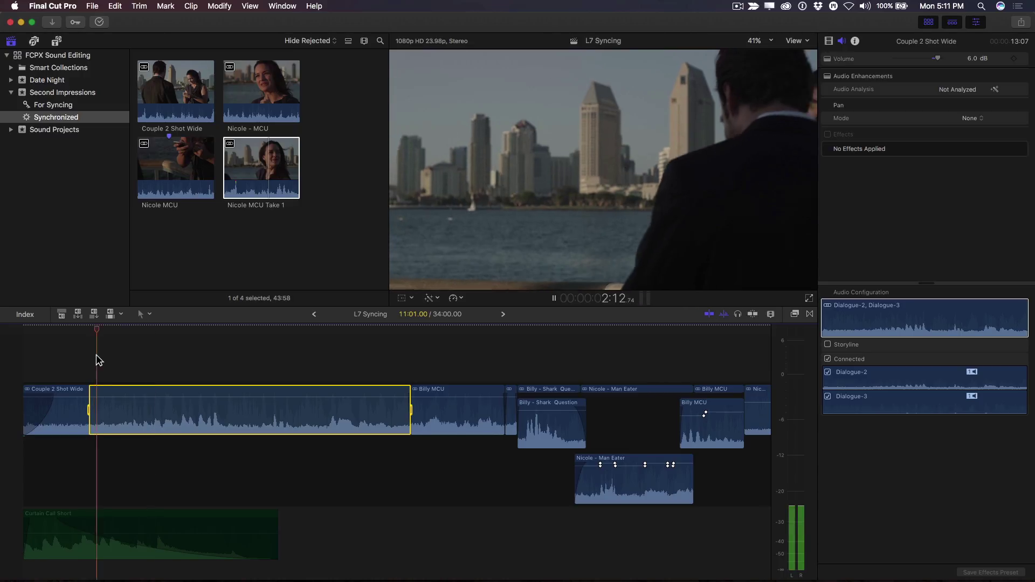
key("space")
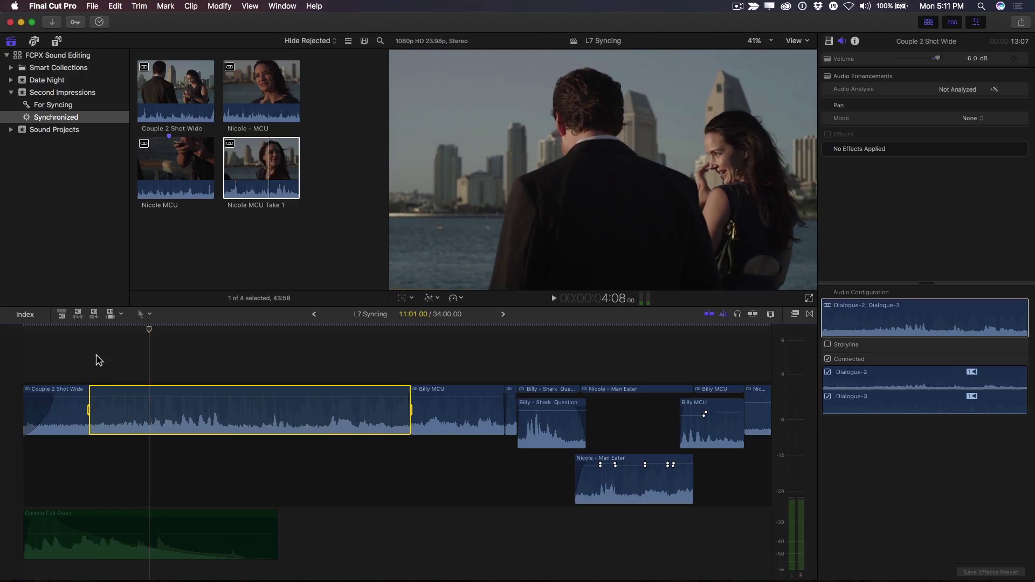
key("o")
Step: Pull the volume down inside the marked range to silence the line, then clear the range
key("shift+Right")
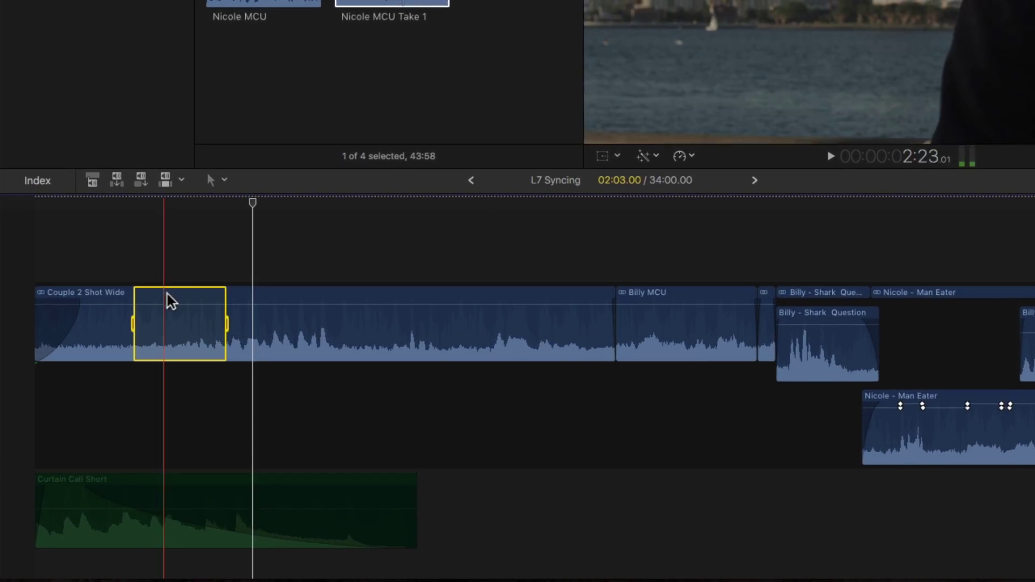
mouse_move(170, 305)
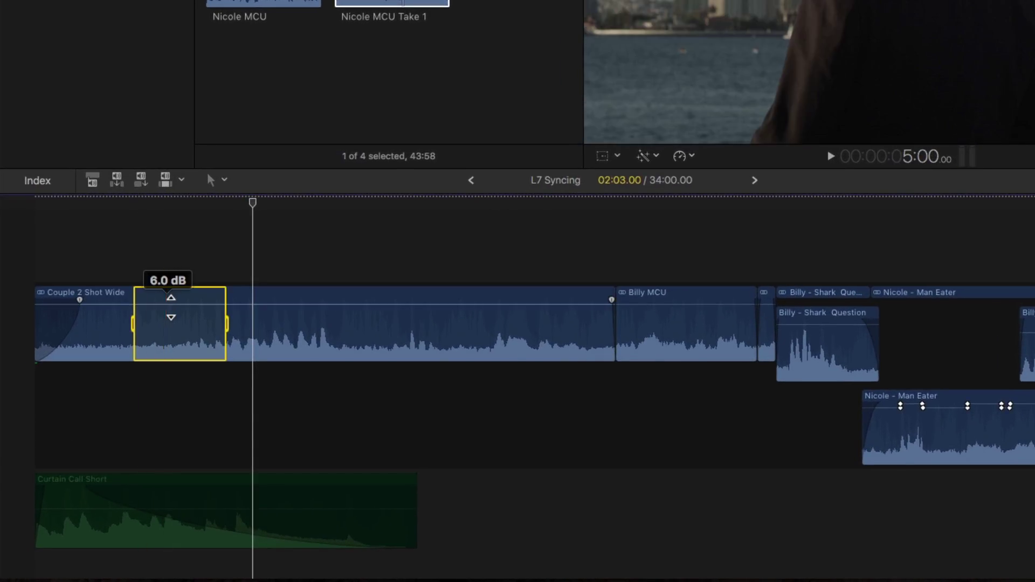
left_click_drag(171, 305, 166, 403)
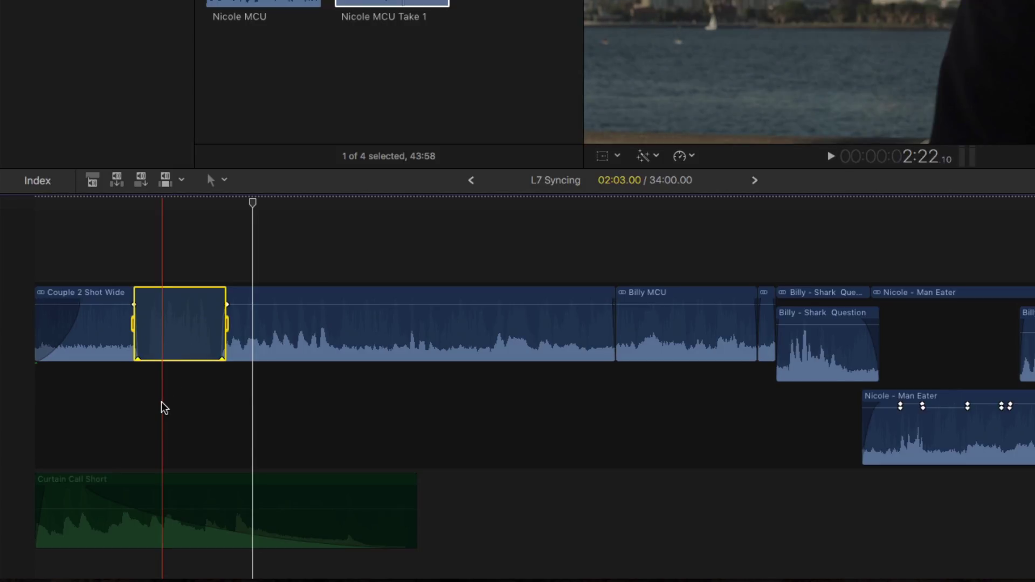
left_click(162, 402)
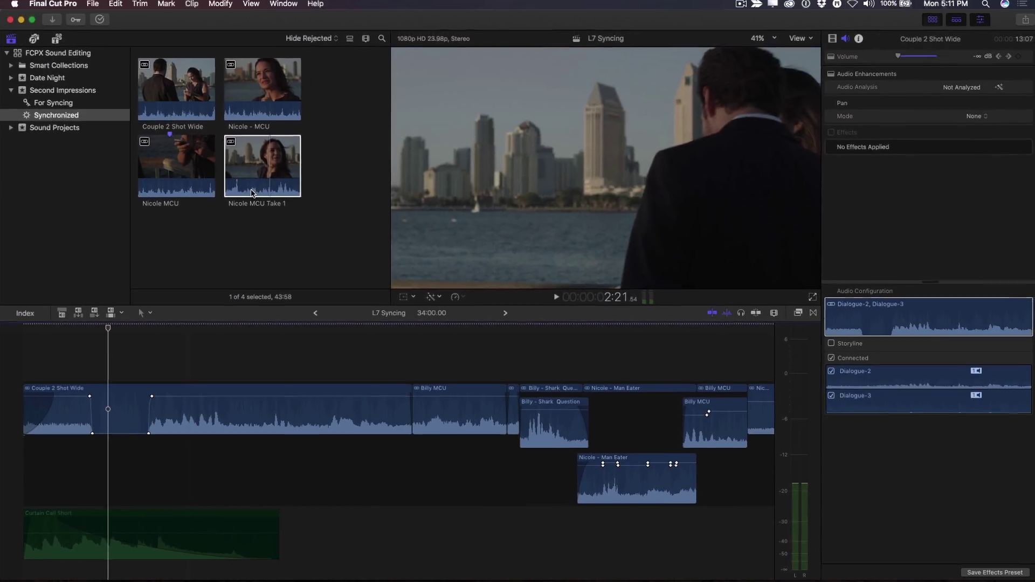
Step: Mark an in/out range around the replacement line in Nicole MCU Take 1 and preview it
left_click(245, 195)
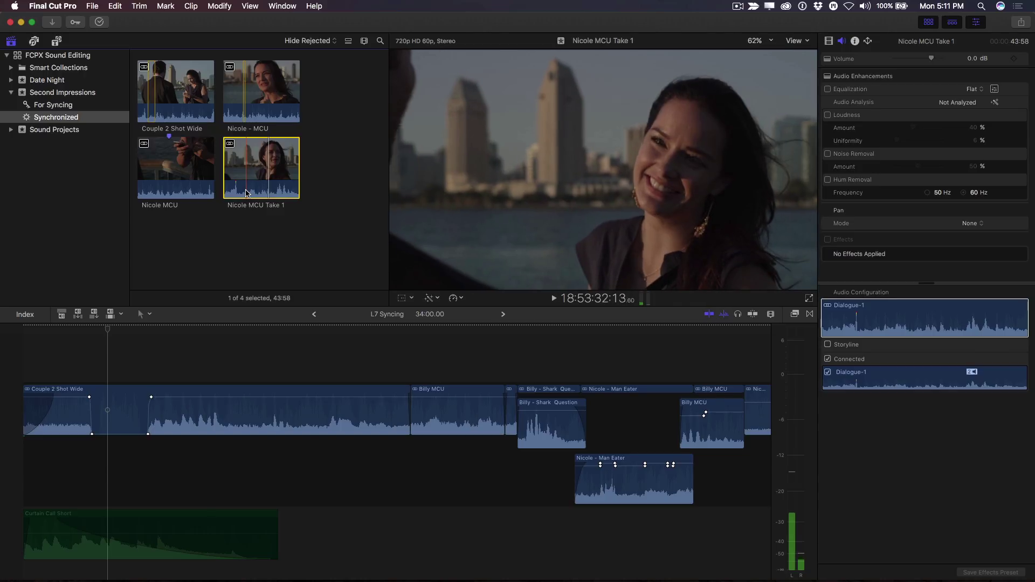
key("i")
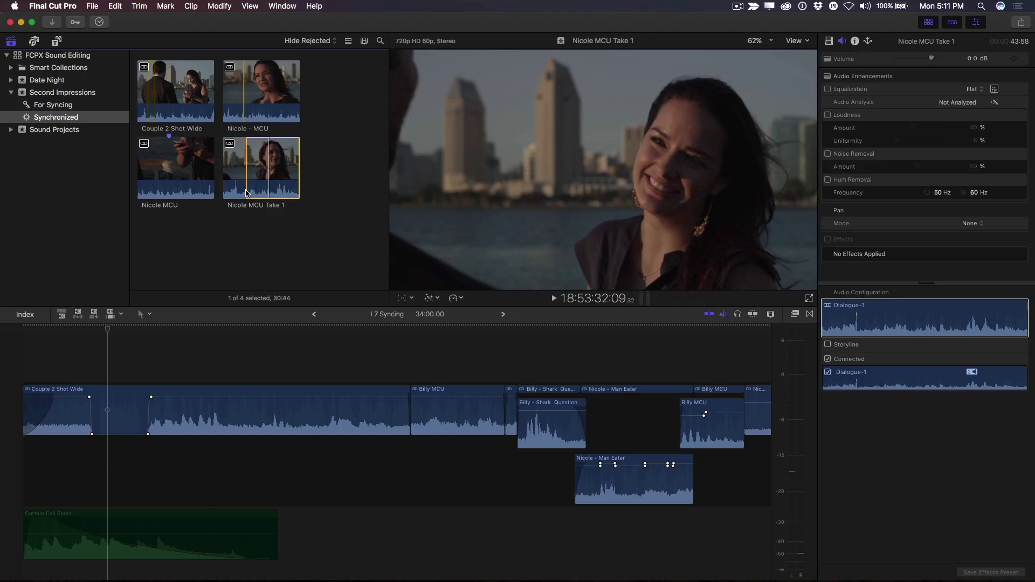
key("space")
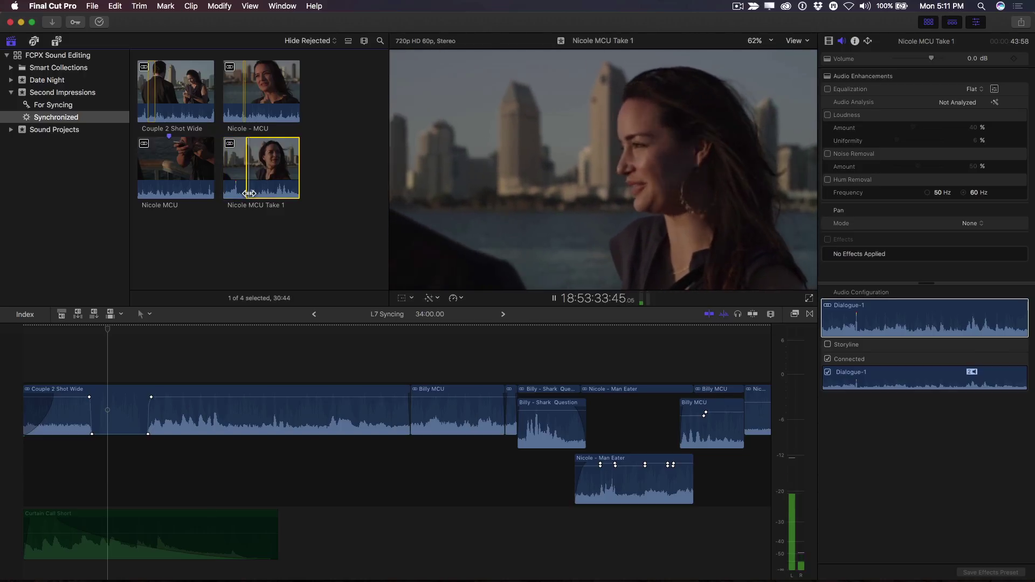
key("space")
key("o")
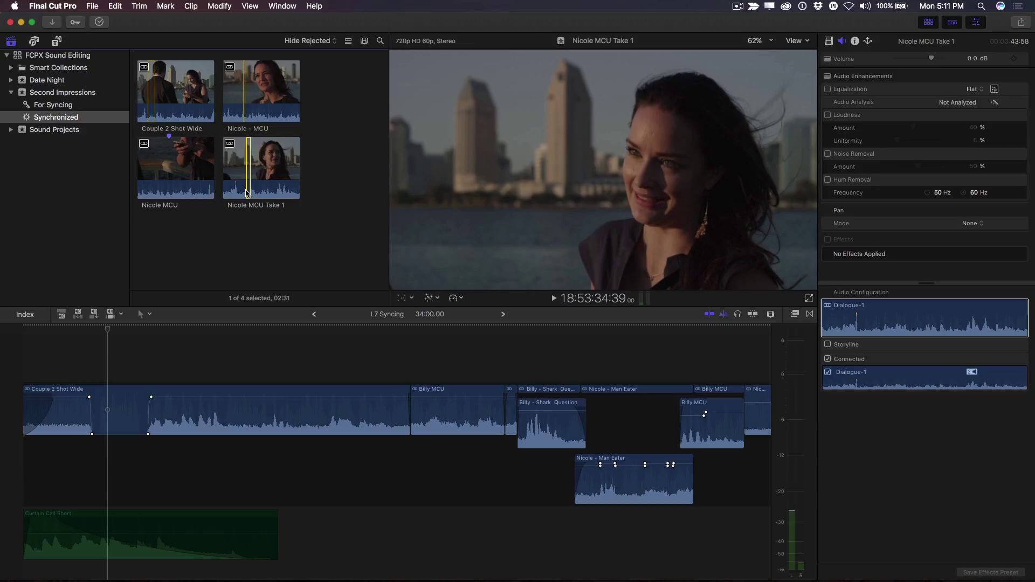
key("slash")
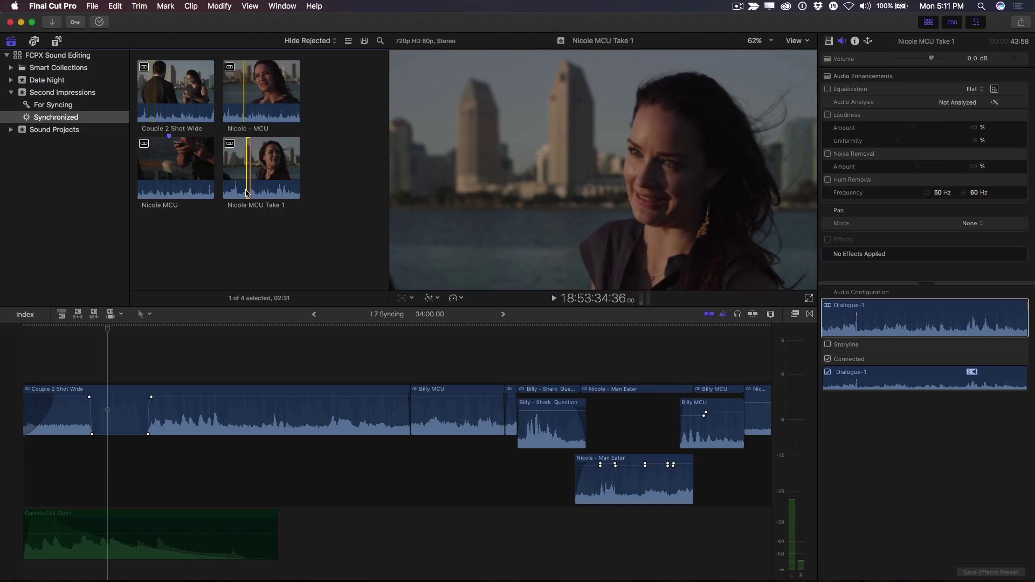
Step: Connect the Nicole MCU Take 1 range ending at the silenced line's end, then play it back
left_click(113, 338)
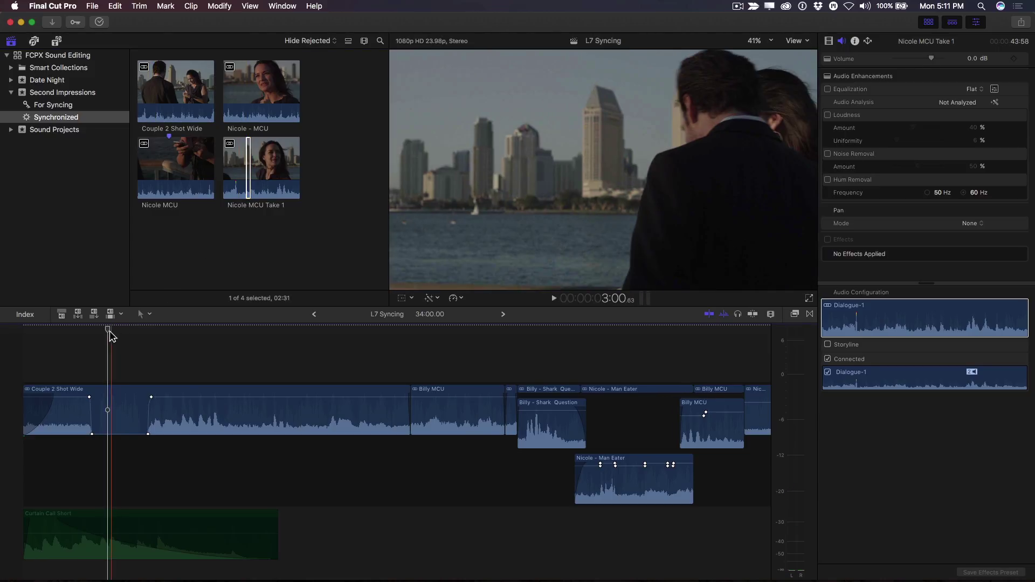
left_click_drag(123, 338, 150, 337)
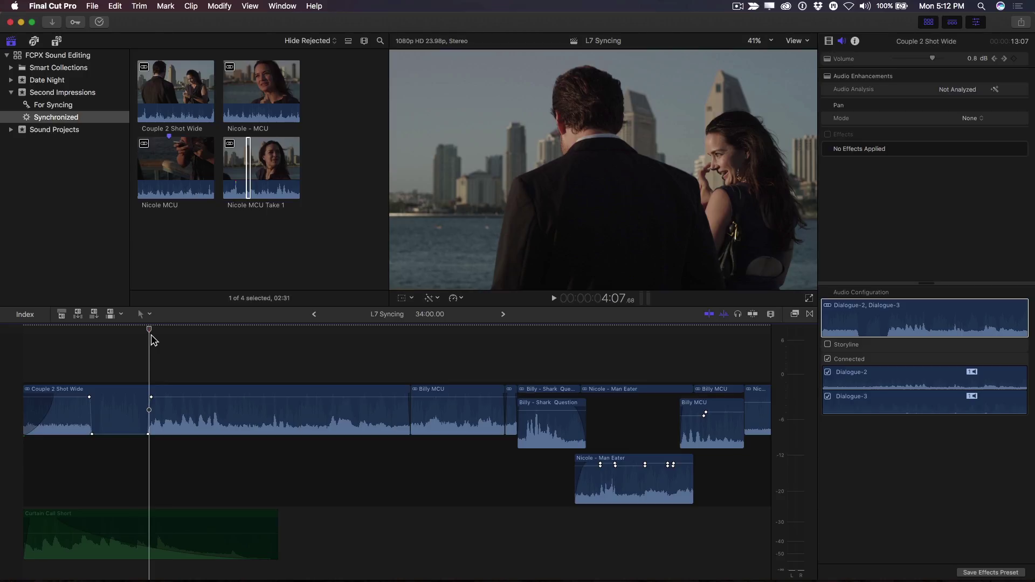
key("shift+q")
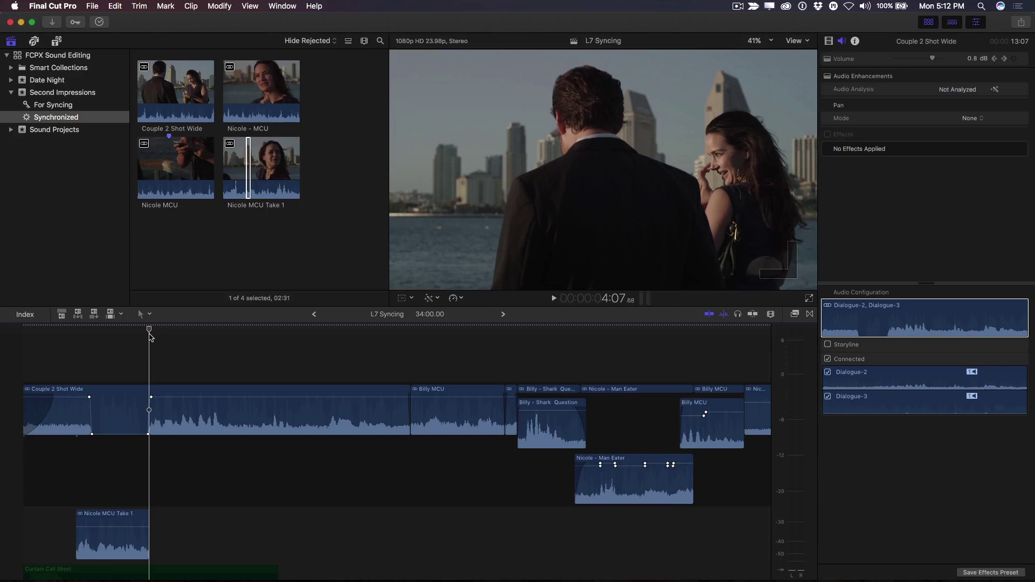
left_click(75, 339)
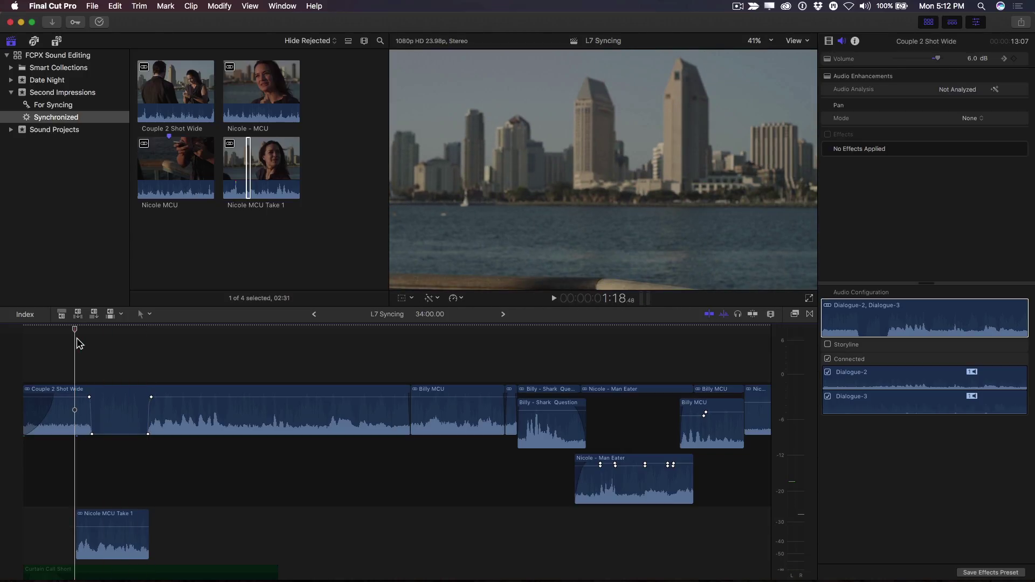
key("space")
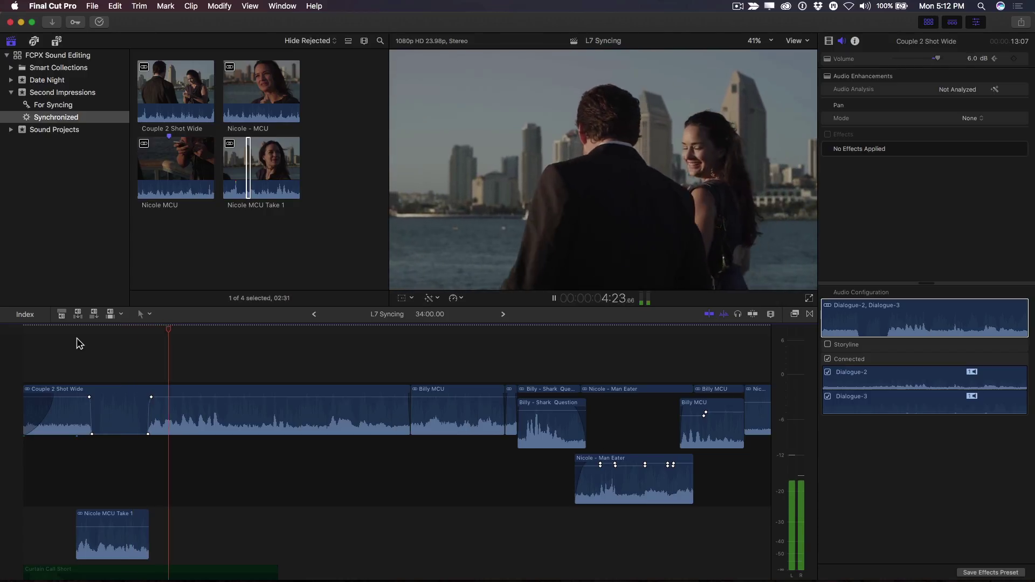
key("space")
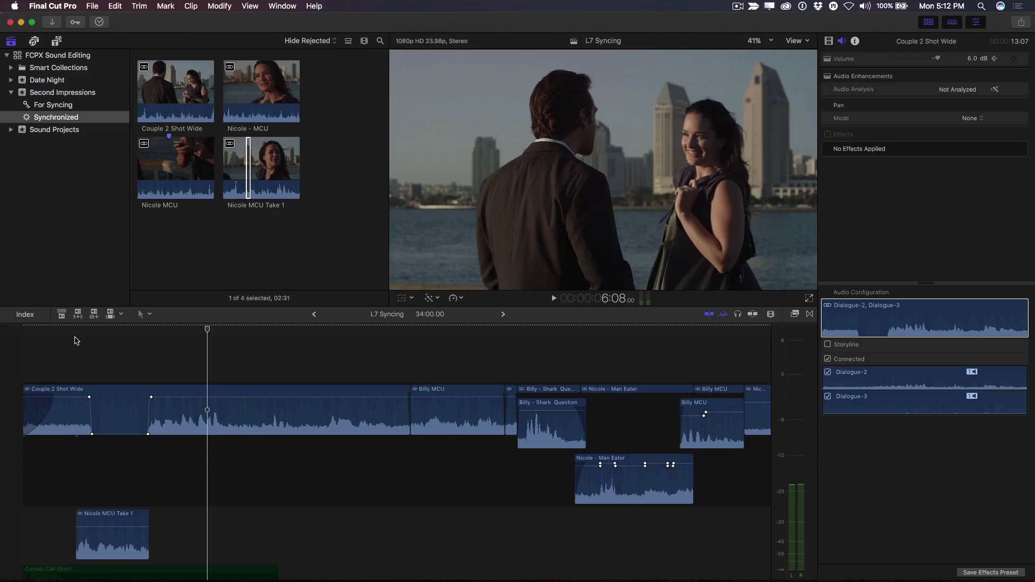
Step: Replay the stretch around the silenced line to check the replacement's sync
left_click(143, 335)
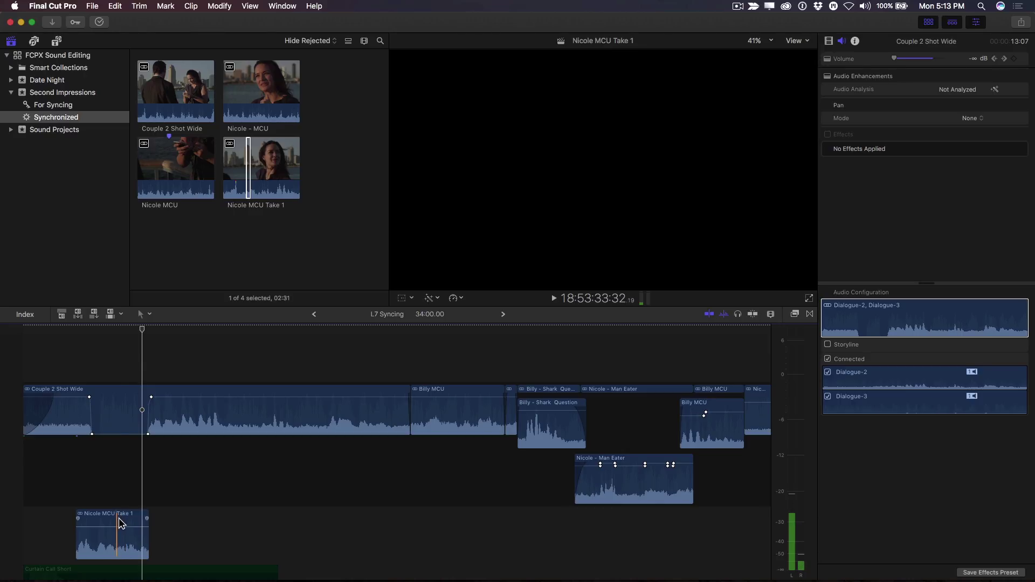
key("space")
key("space")
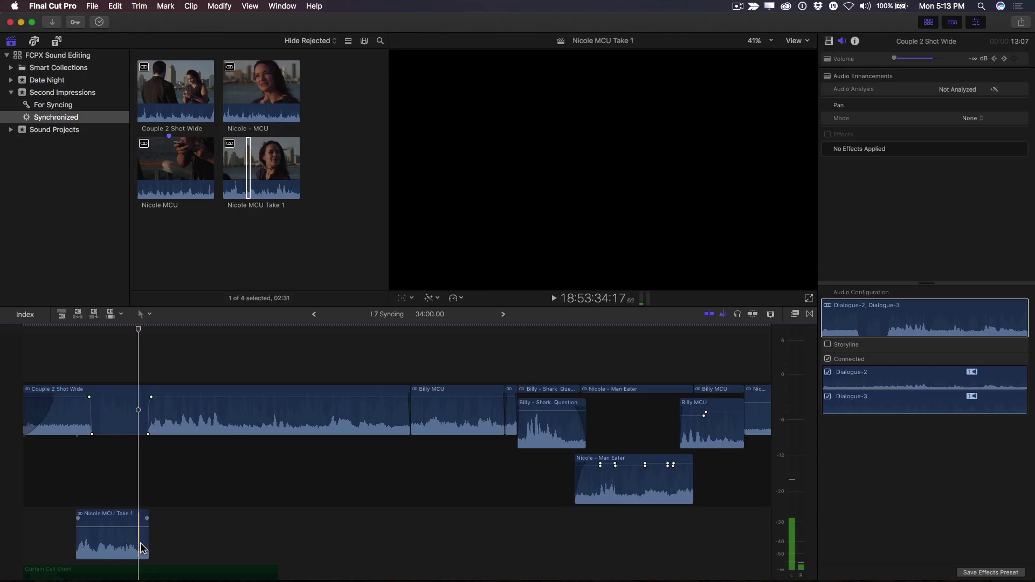
key("space")
key("space")
key("space")
key("space")
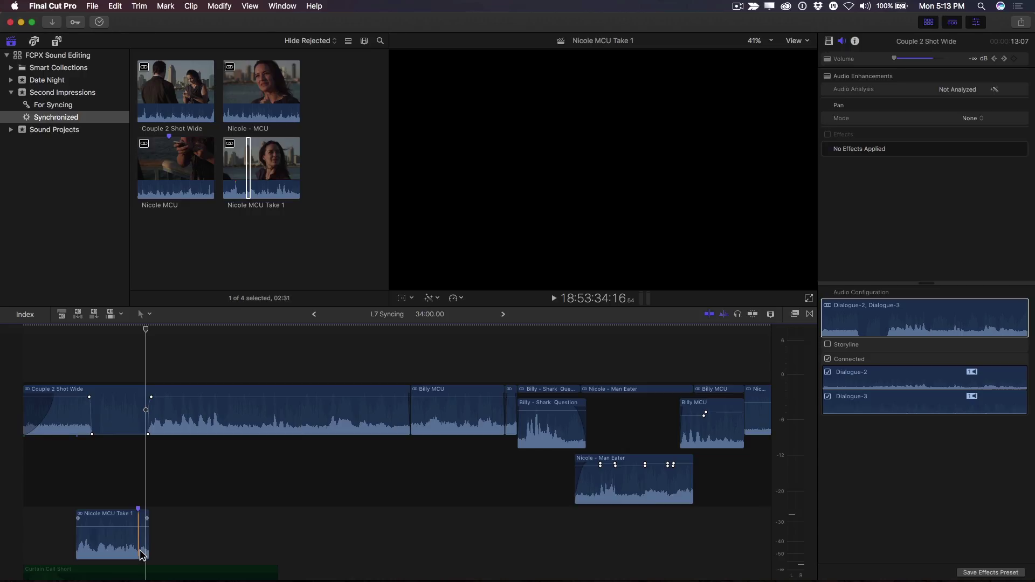
key("space")
key("space")
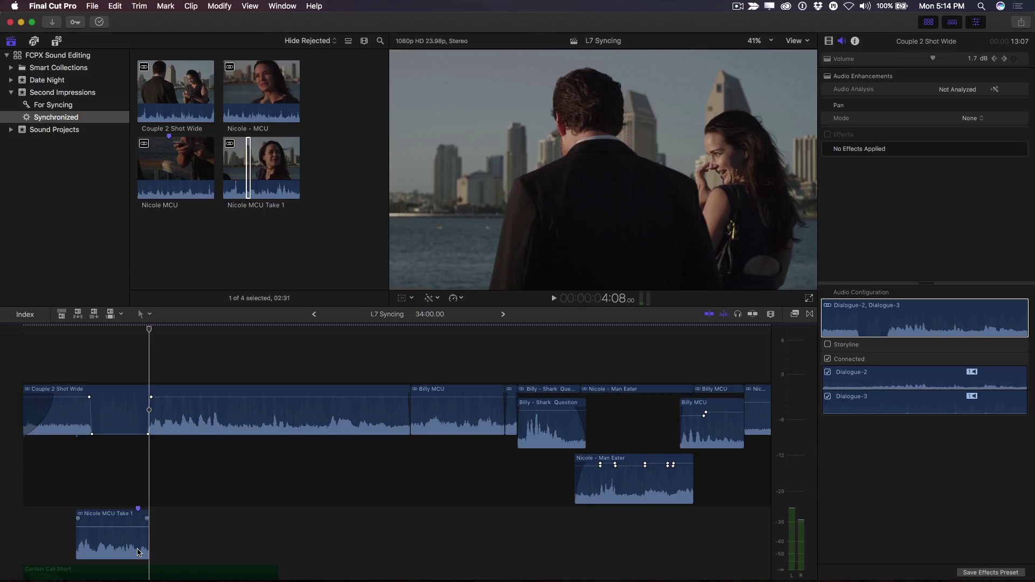
key("space")
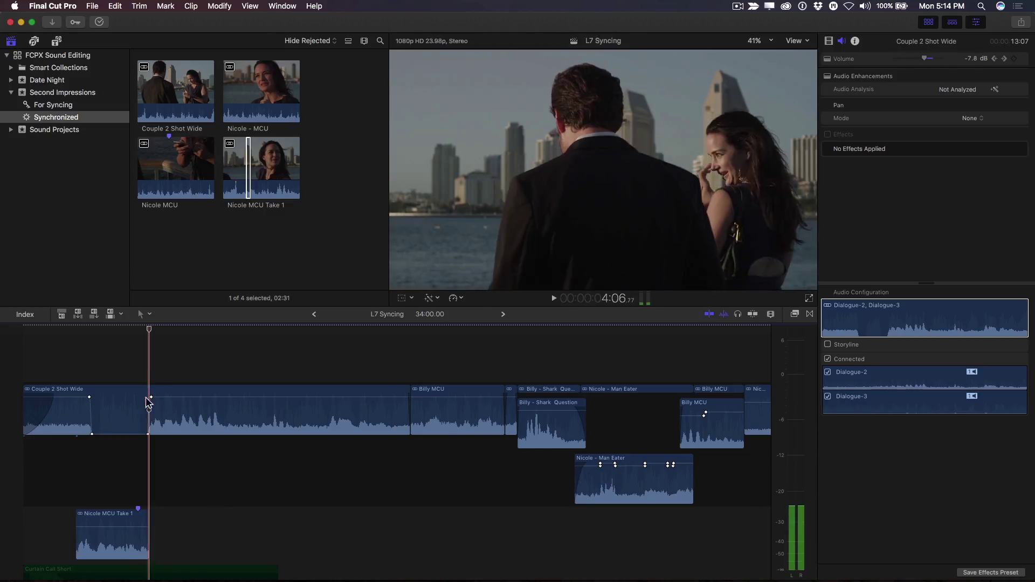
key("space")
left_click(142, 345)
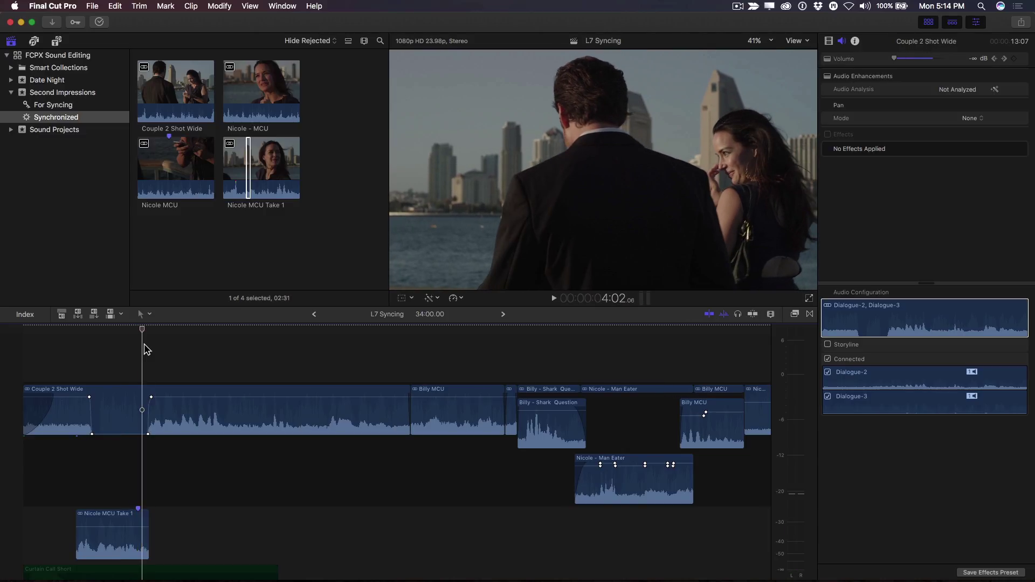
Step: Move the connected Nicole MCU Take 1 clip slightly later, nudging one more frame
left_click(126, 523)
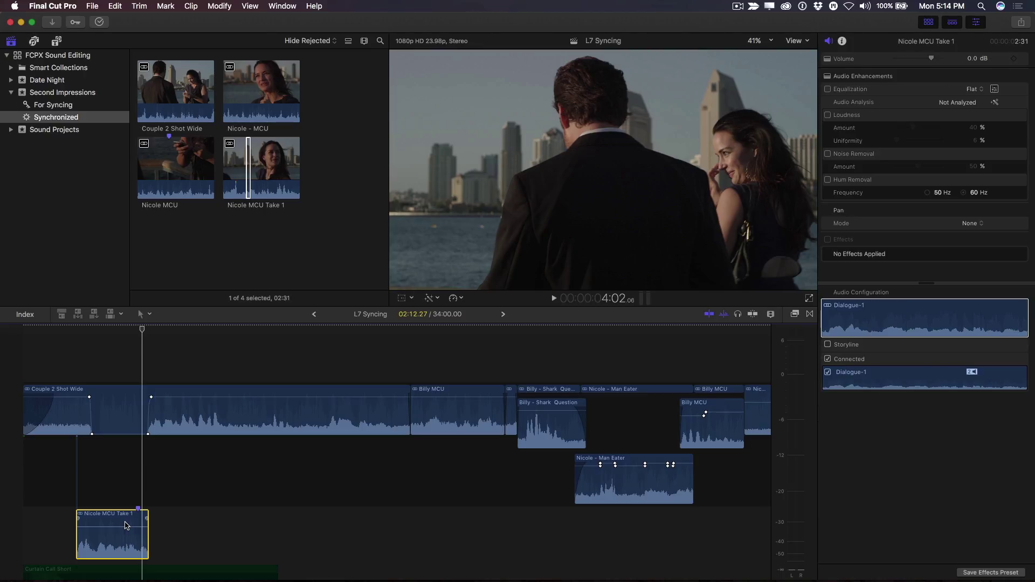
left_click_drag(124, 521, 127, 524)
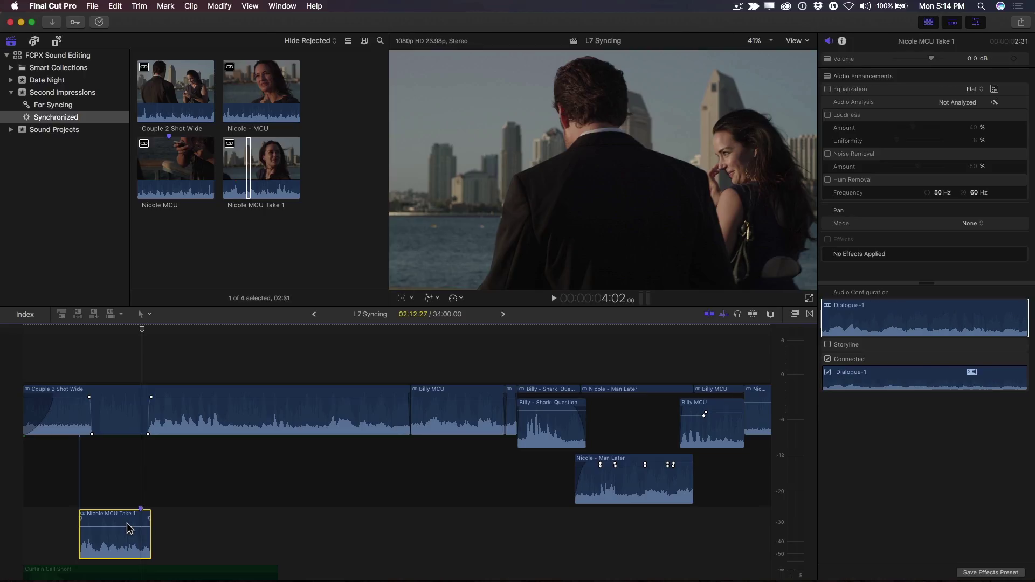
key("period")
Step: Re-enable the Curtain Call Short music and lower its volume to -12 dB
scroll(128, 522, "down", 2)
left_click(127, 522)
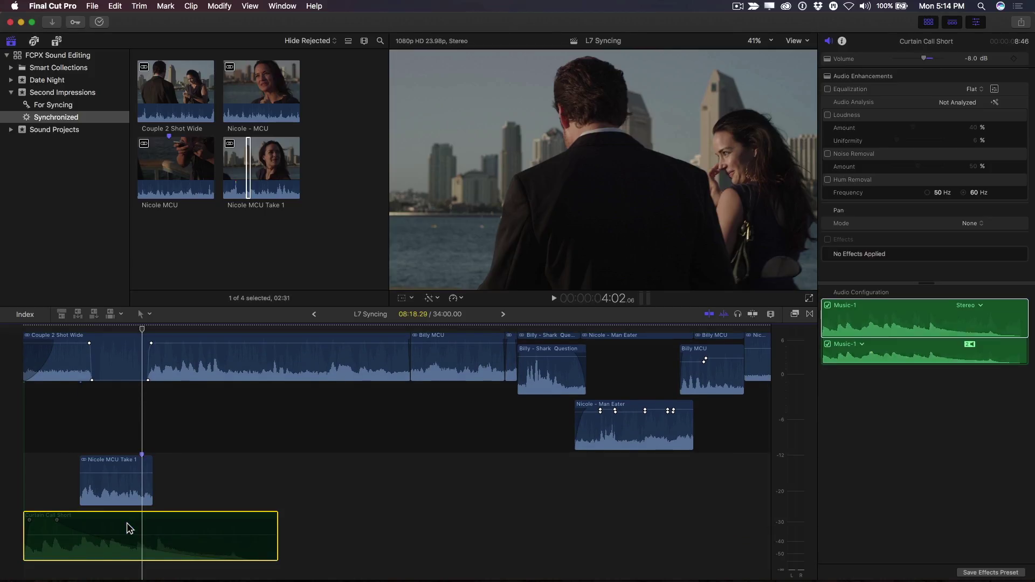
key("v")
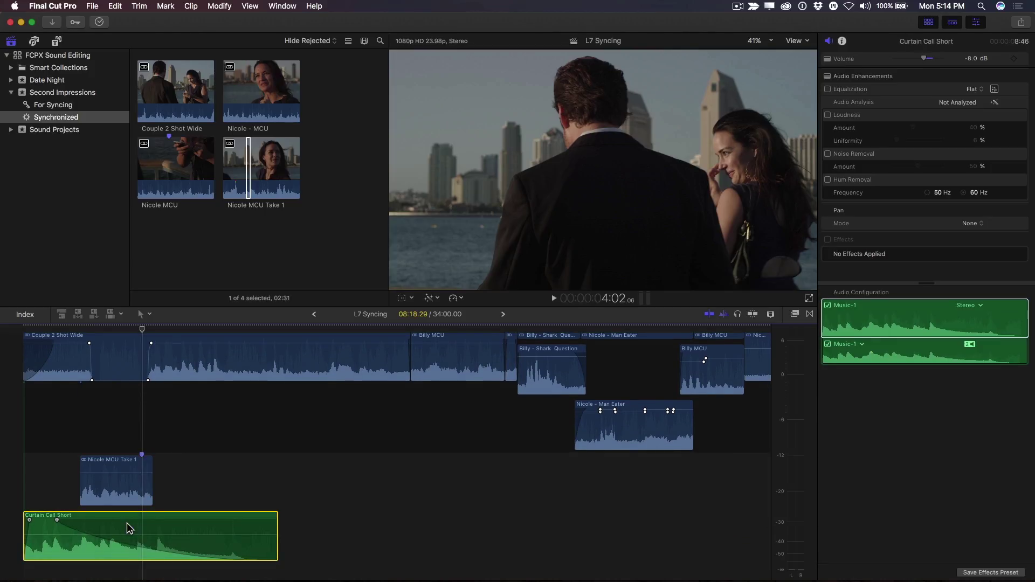
key("ctrl+minus")
key("ctrl+minus")
key("ctrl+minus")
key("ctrl+minus")
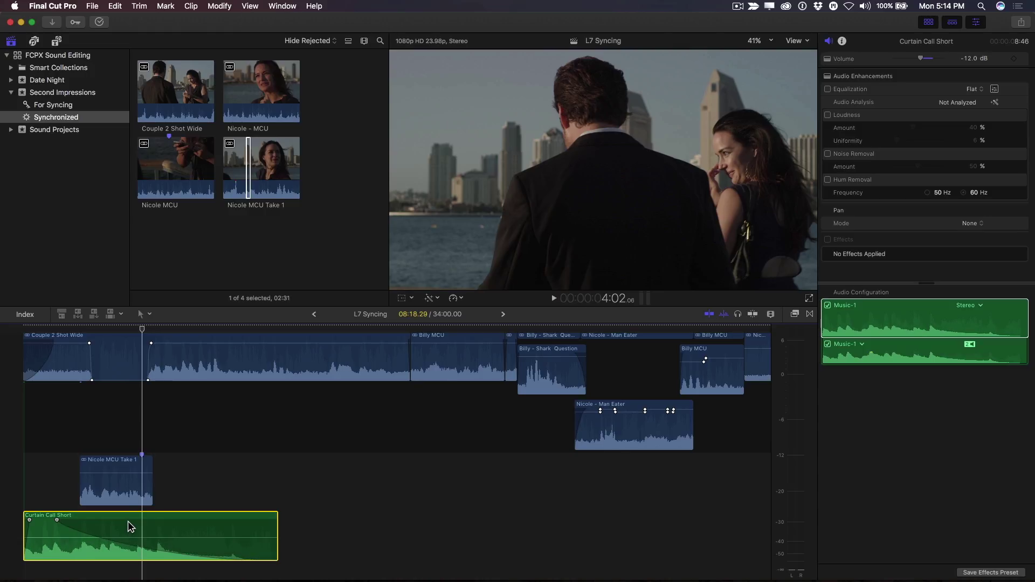
Step: Play the project from the start to review the mix
left_click(25, 330)
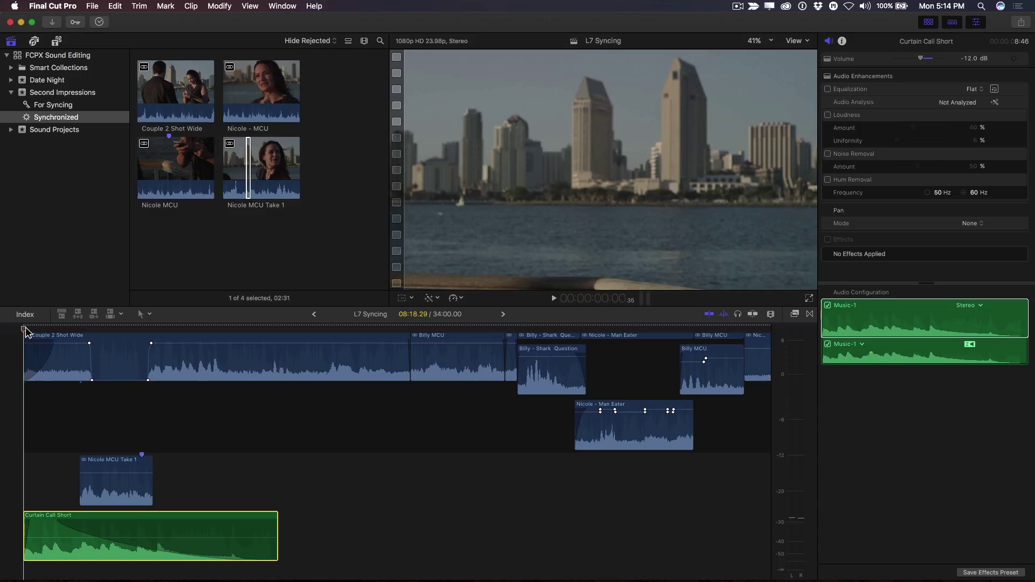
key("space")
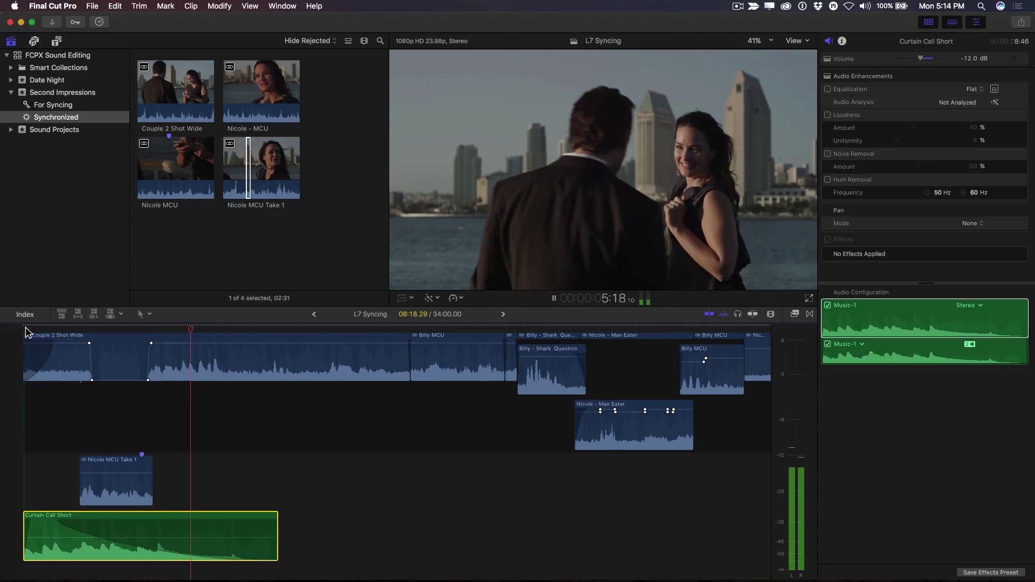
key("space")
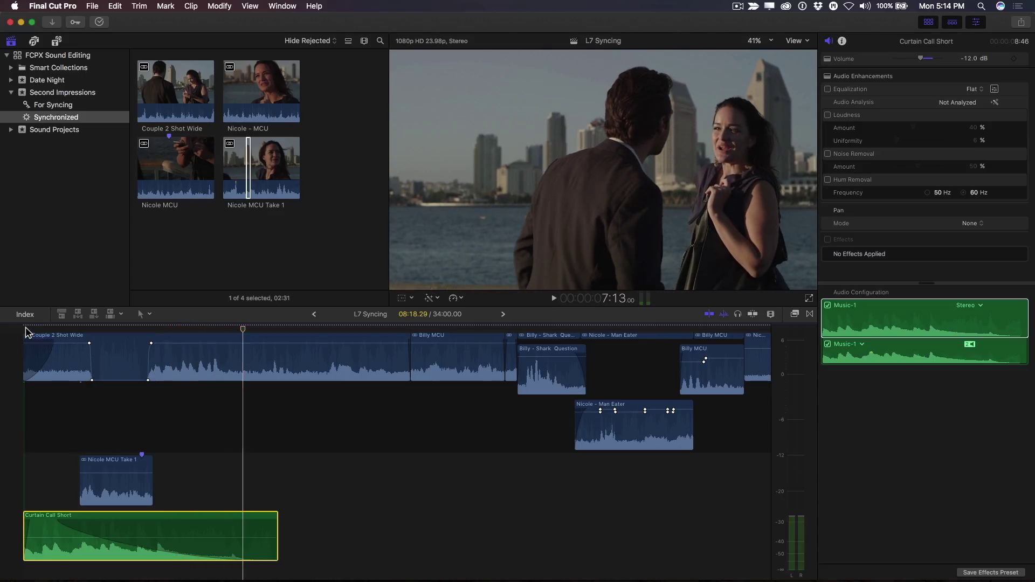